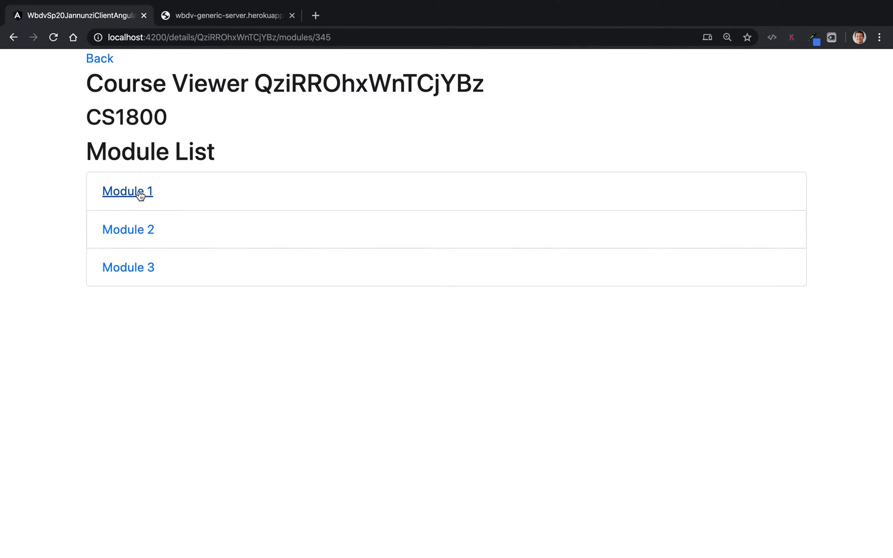
Click through Modules 1, 2 and 3 in Chrome, checking the module id in the address bar
click(144, 191)
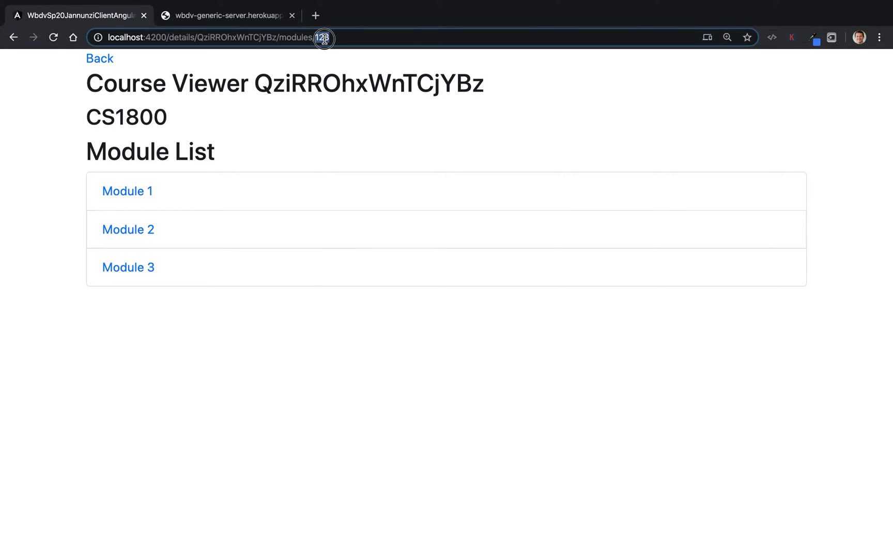
click(128, 229)
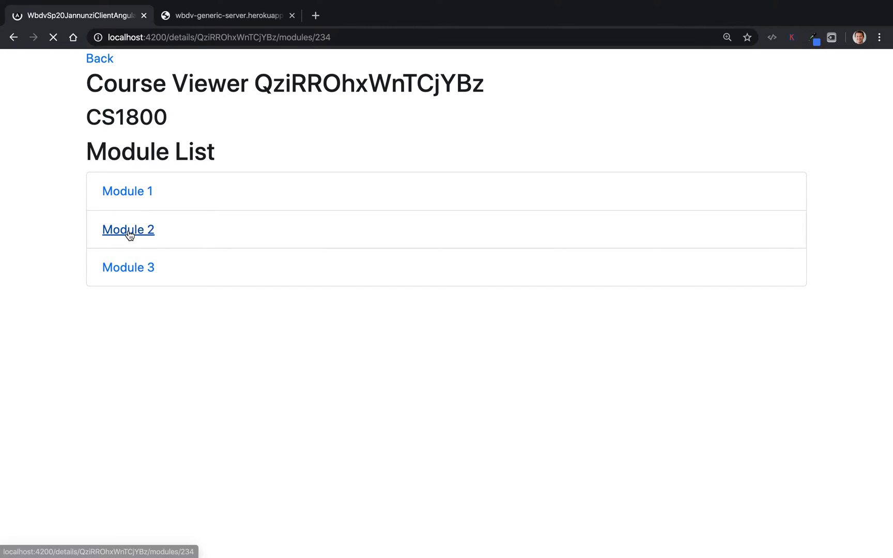
double_click(323, 37)
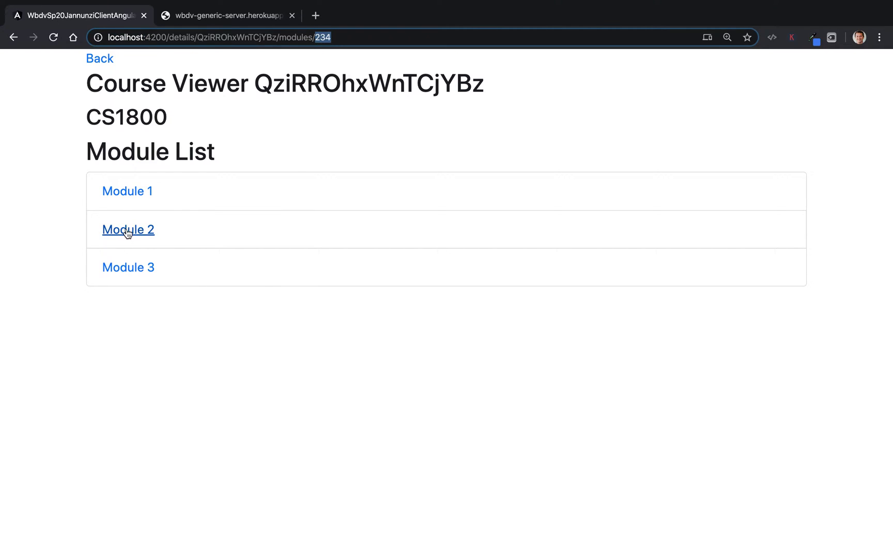
click(129, 267)
double_click(323, 37)
click(251, 140)
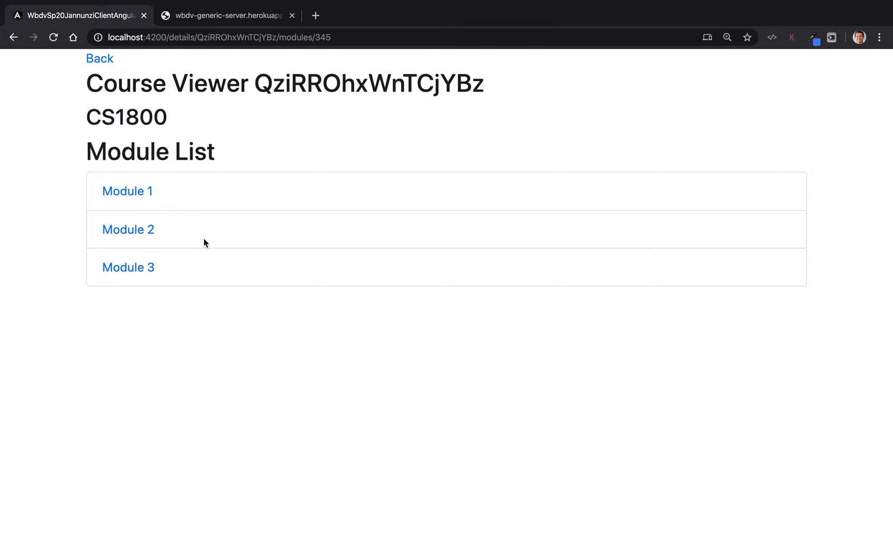
click(127, 192)
click(128, 230)
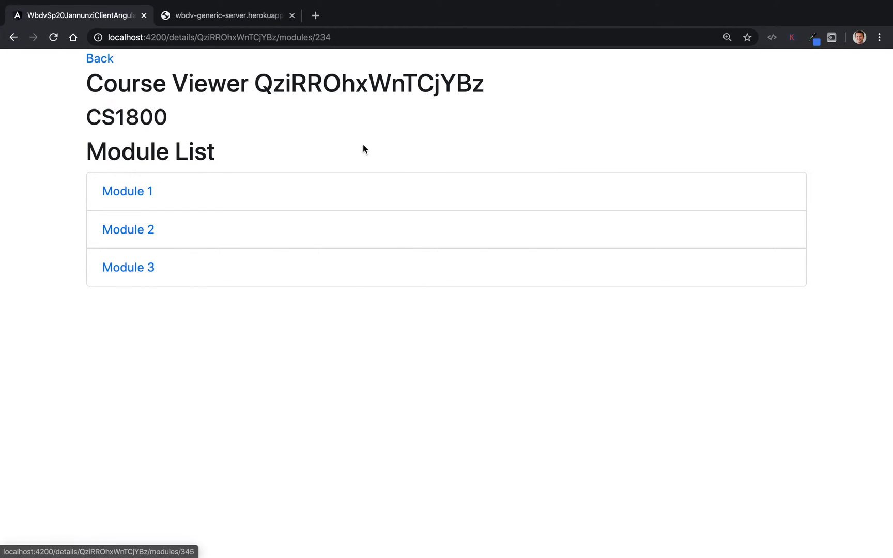
click(130, 268)
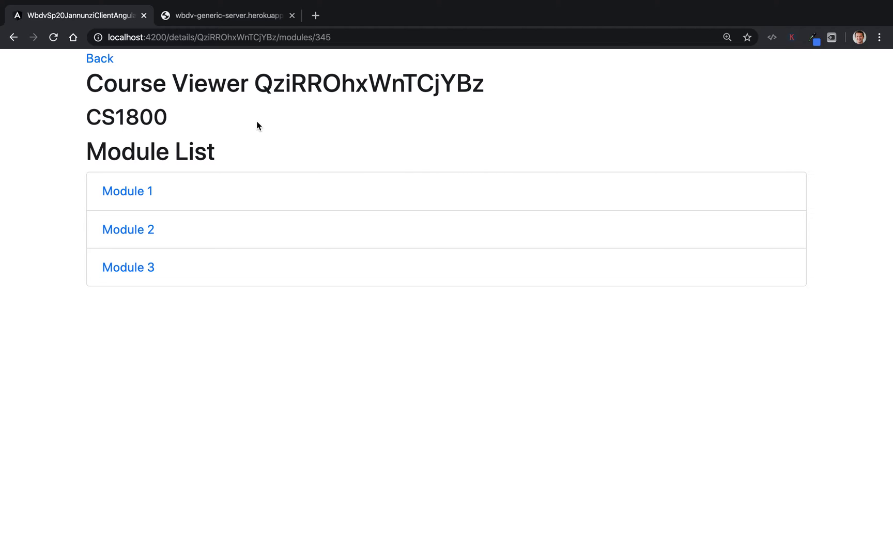
In IntelliJ IDEA, bring up module-list.component.html to inspect how module links are built
key(super+Tab)
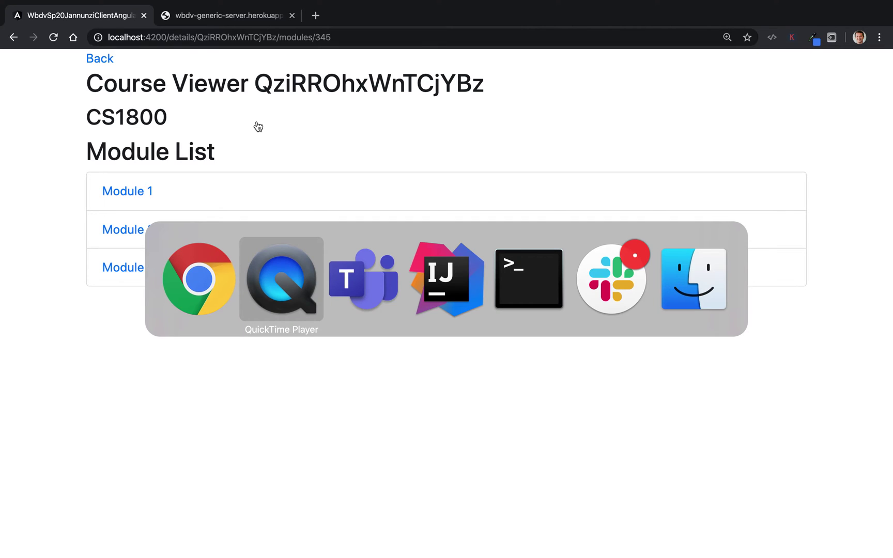
key(Tab)
key(Tab)
click(325, 175)
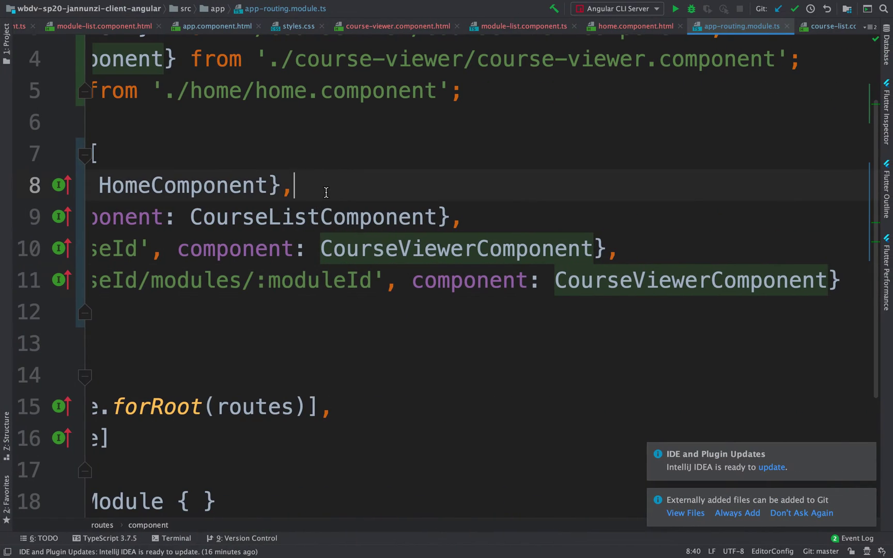
scroll(325, 191, left, 5)
key(ctrl+Tab)
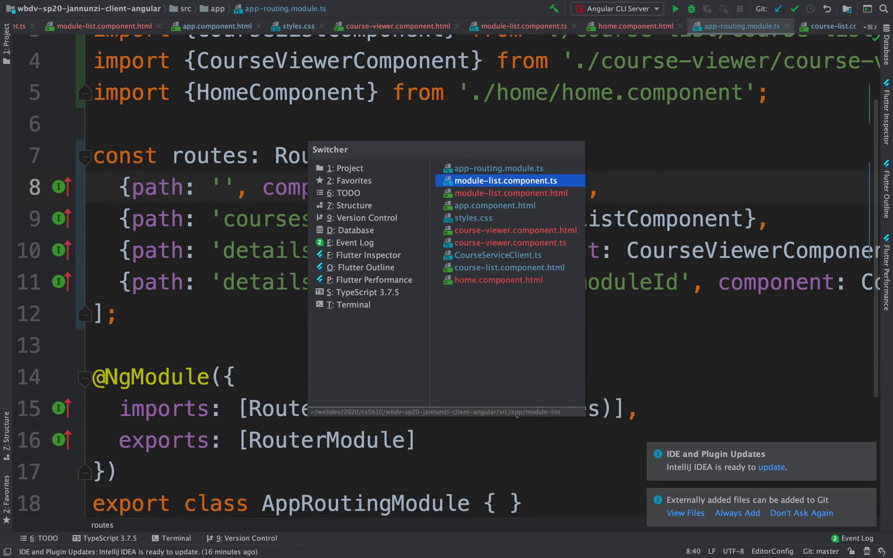
key(ctrl+Tab)
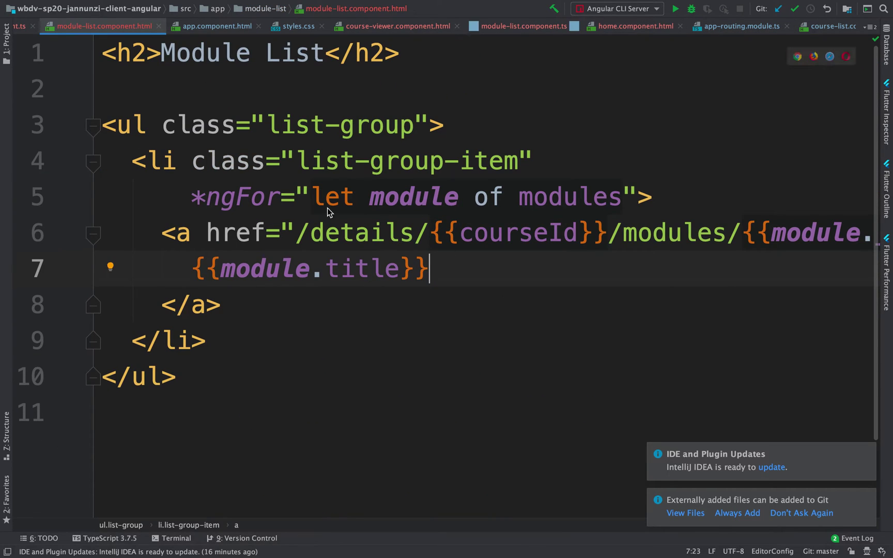
scroll(433, 290, right, 3)
scroll(434, 290, right, 2)
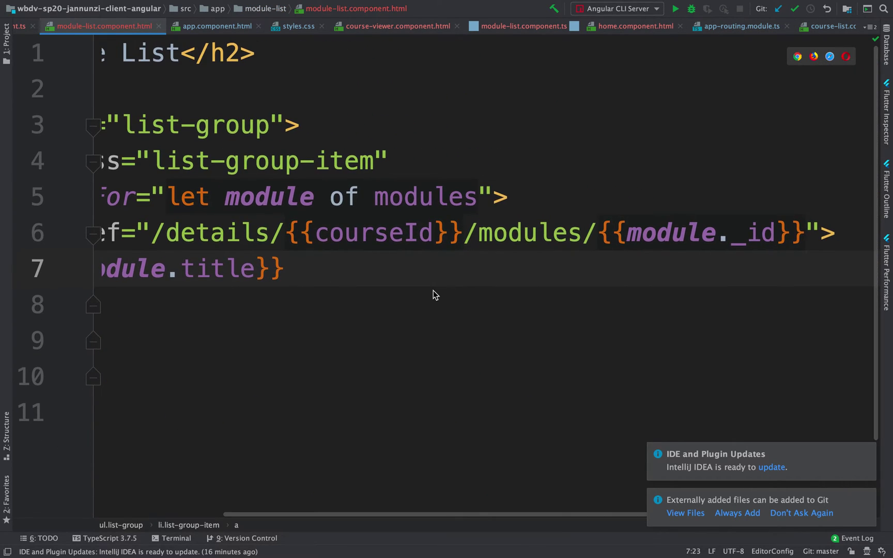
scroll(433, 291, left, 5)
key(ctrl+Left)
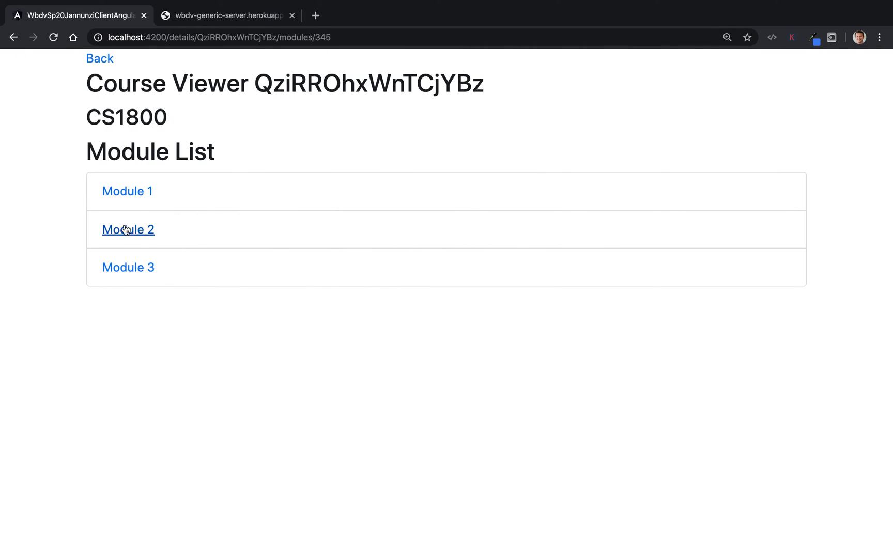
Switch from Chrome to IntelliJ IDEA, where the module-list template is open
key(super+Tab)
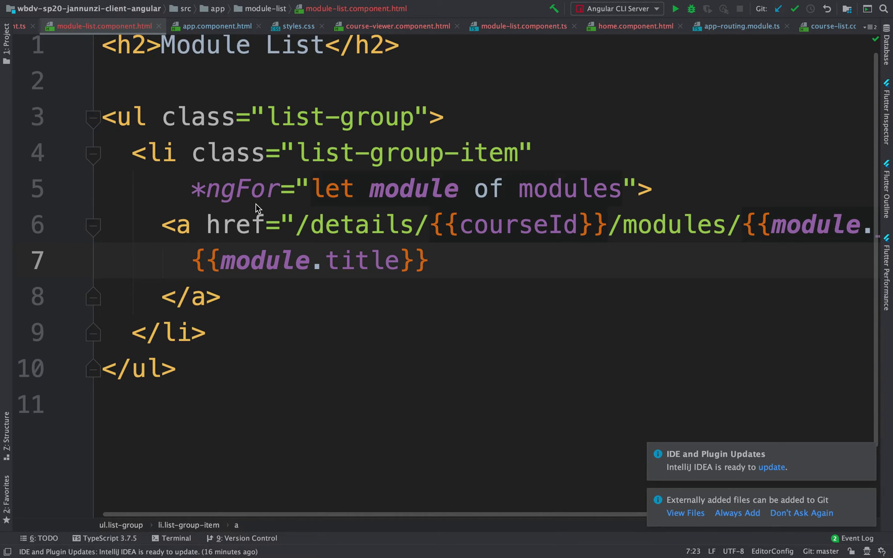
Replace href with the routerLink completion on line 6 of module-list.component.html
key(ctrl+Tab)
key(ctrl+Tab)
click(251, 189)
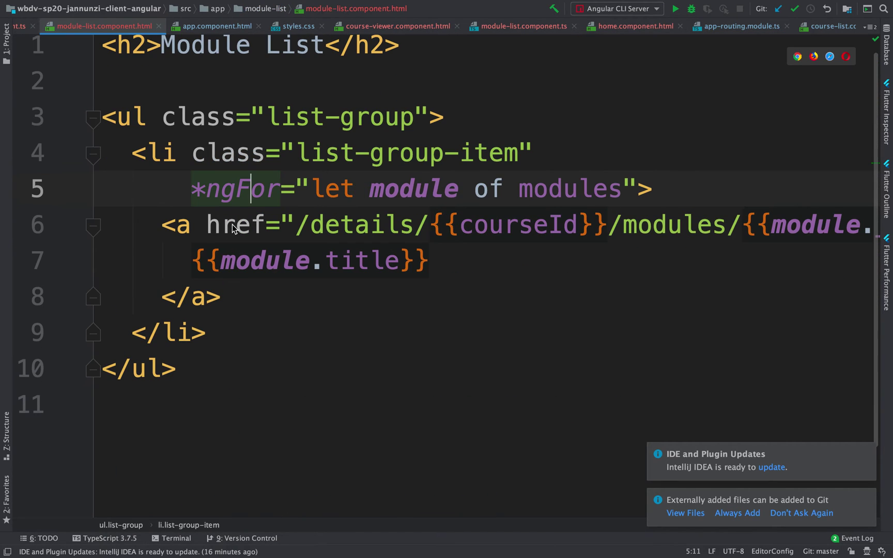
double_click(234, 227)
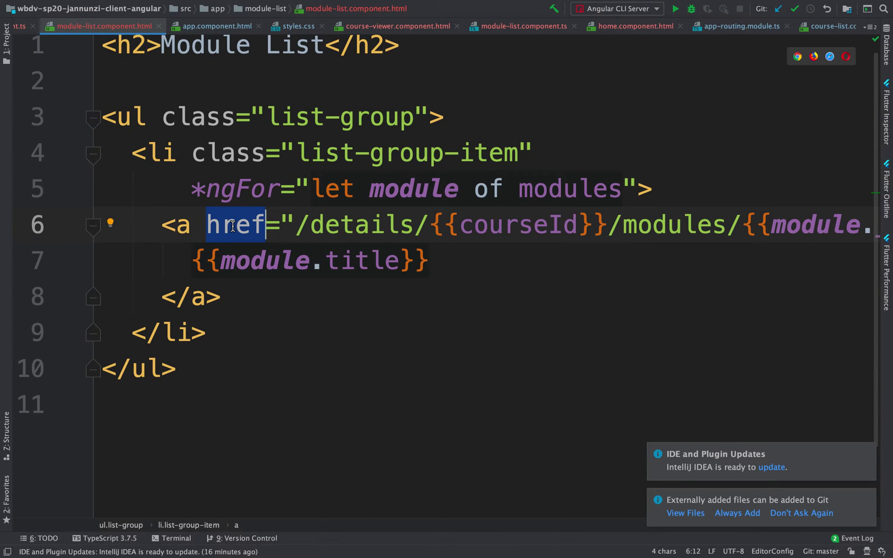
text(r)
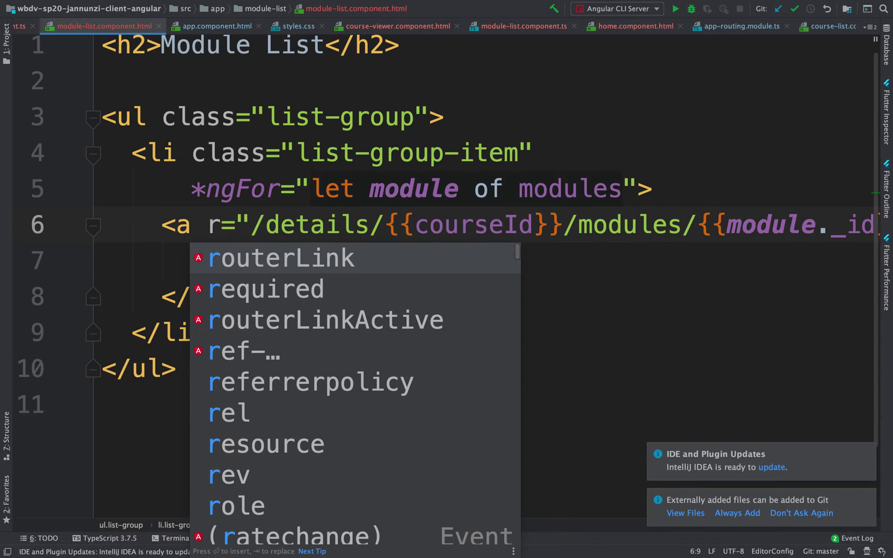
key(Return)
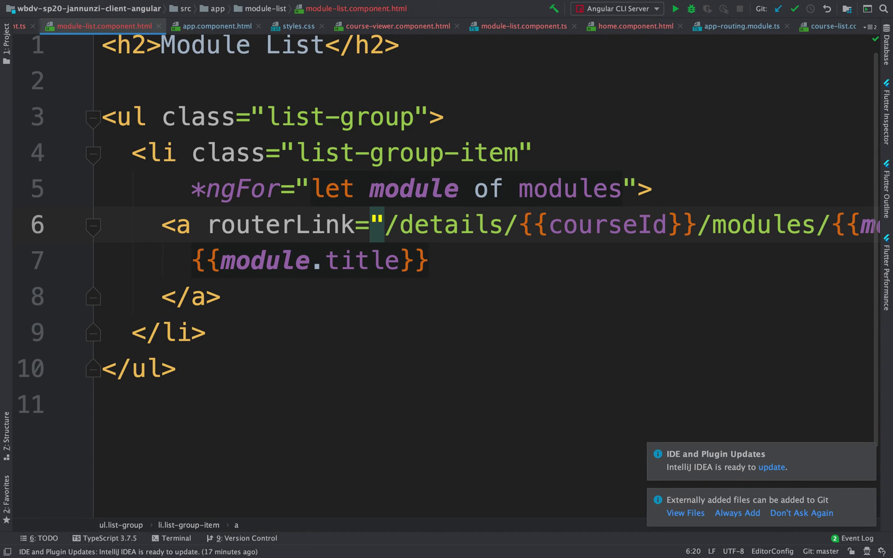
key(super+Tab)
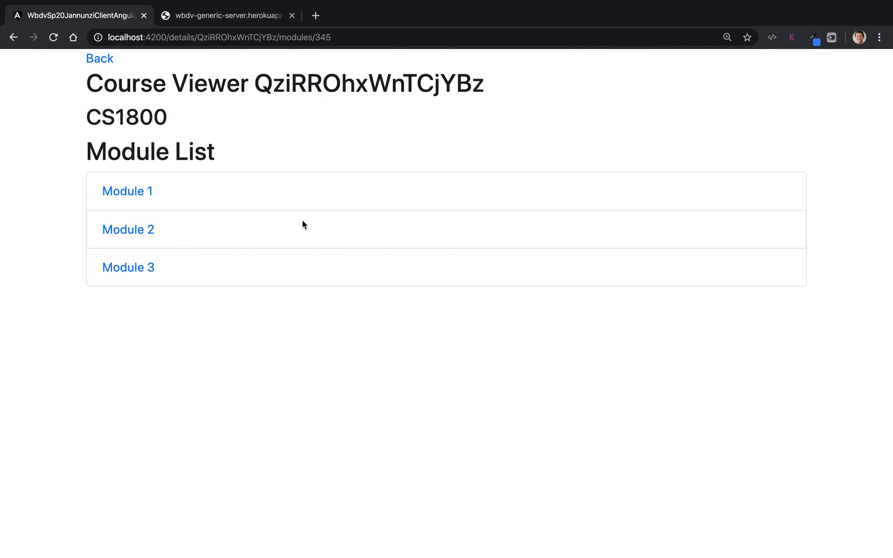
Click Modules 1, 2, 3, 1 and 2, confirming the address bar's module id changes each time
click(135, 193)
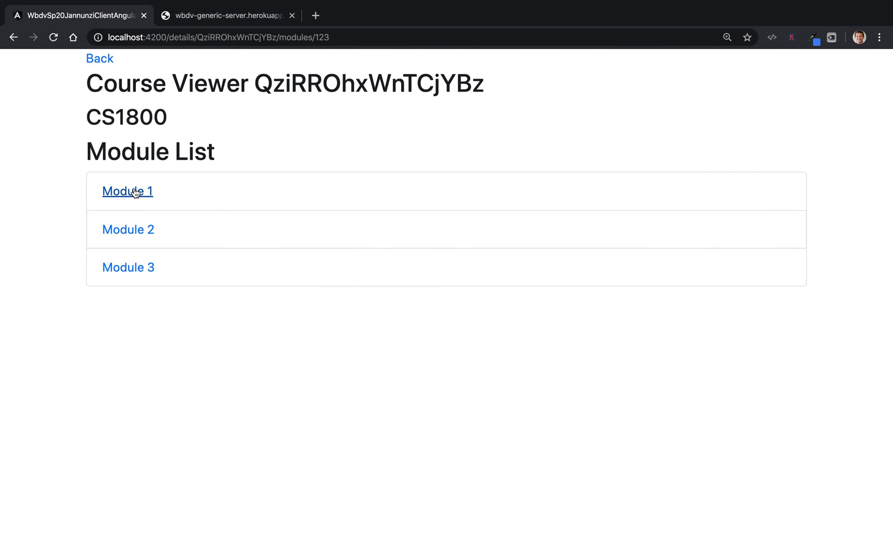
click(127, 230)
double_click(323, 36)
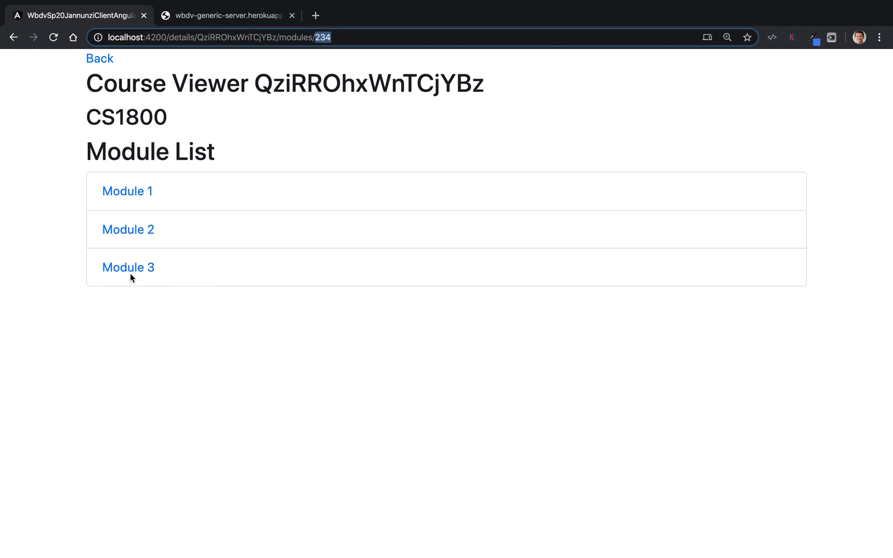
click(131, 276)
double_click(322, 37)
click(127, 191)
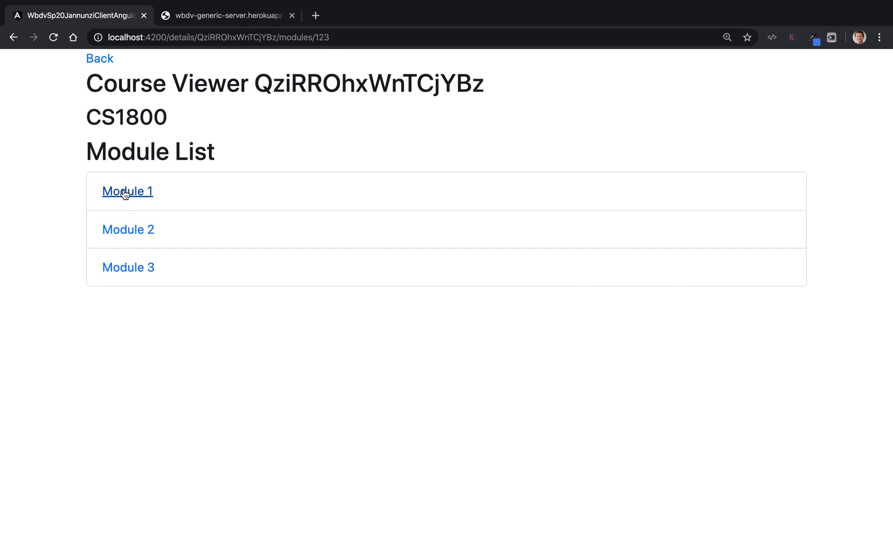
double_click(321, 37)
click(129, 229)
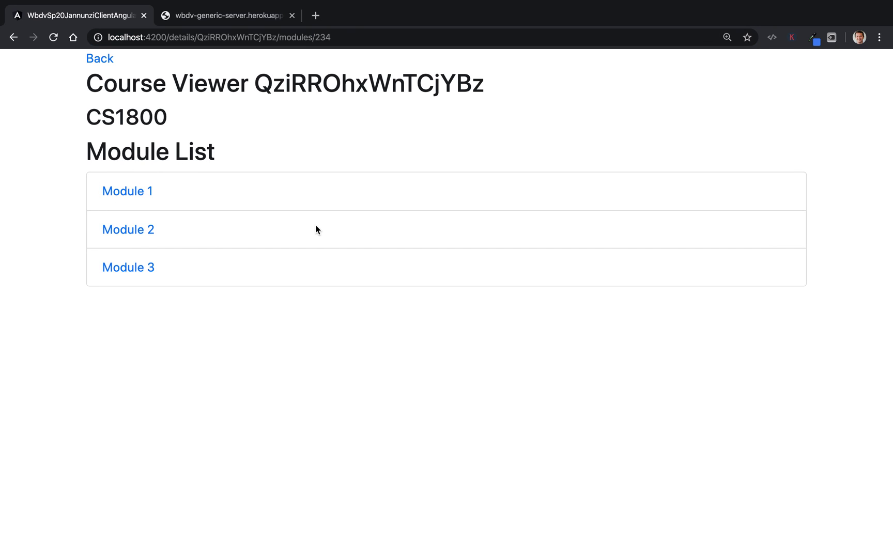